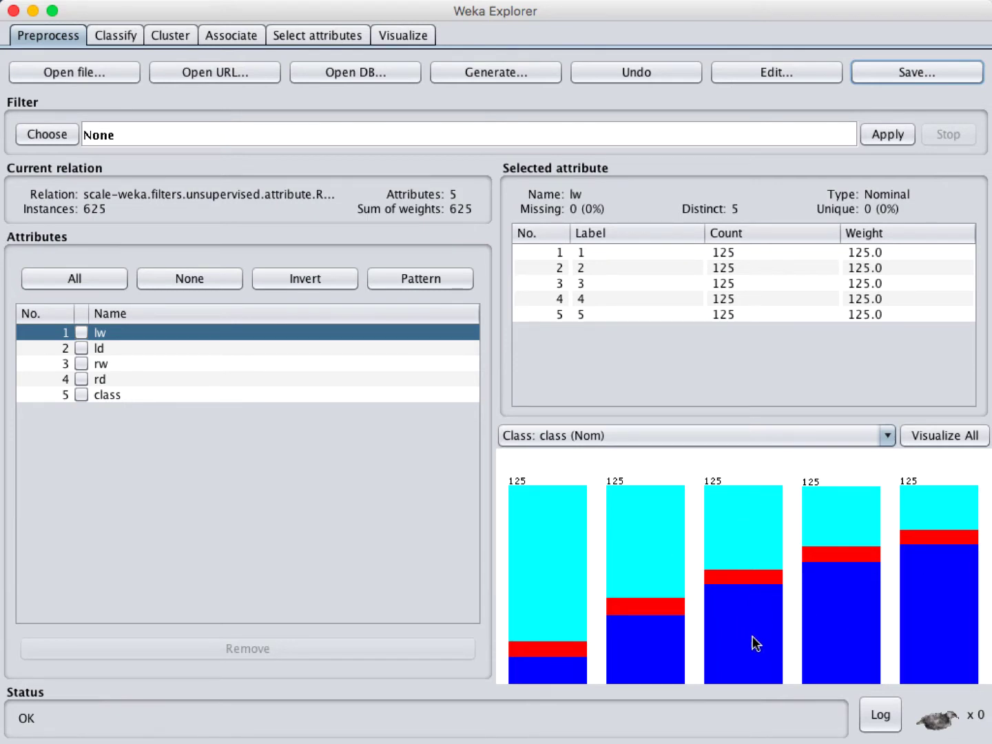
Run bayes > NaiveBayes with 10-fold cross-validation, getting 572 of 625 correct (91.52%).
mouse_move(520, 660)
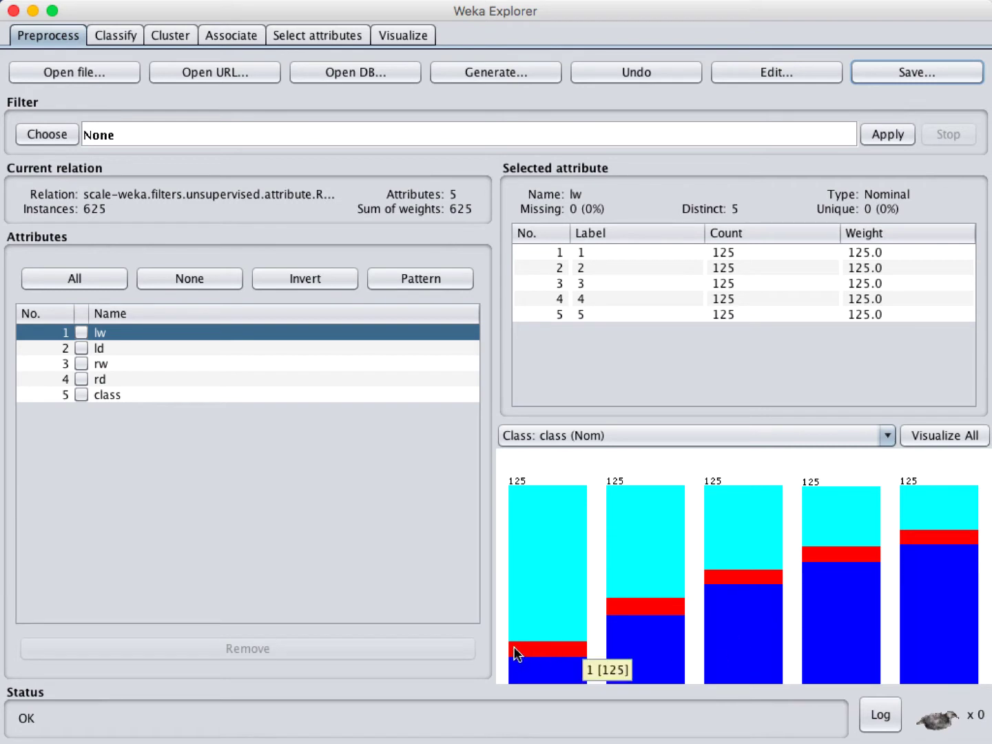
mouse_move(846, 562)
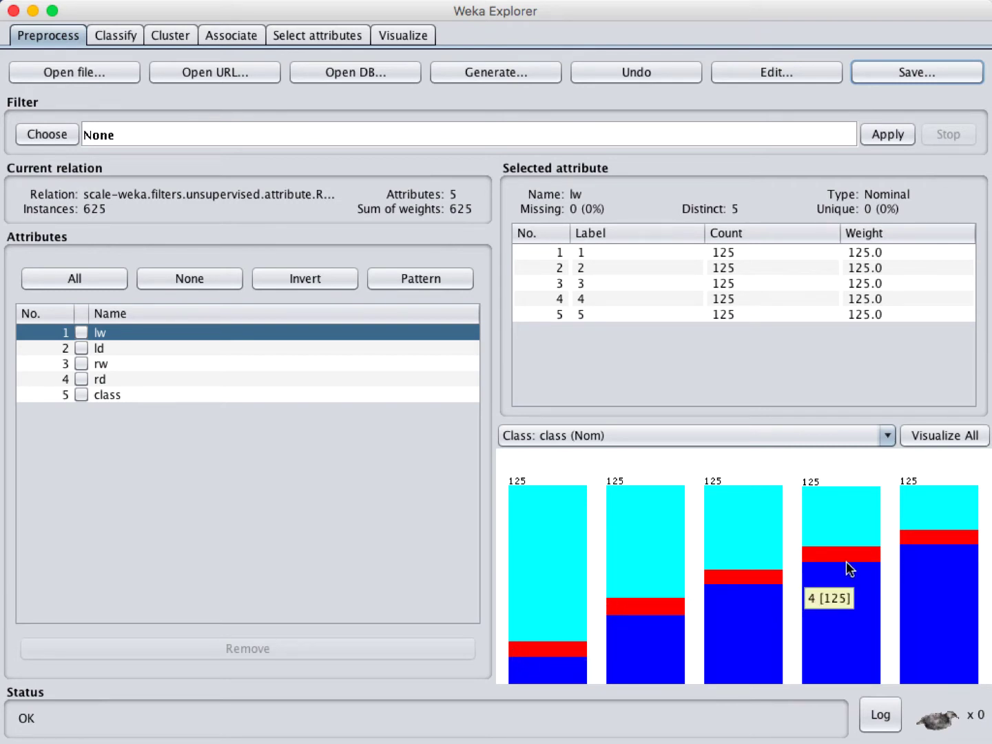
mouse_move(952, 587)
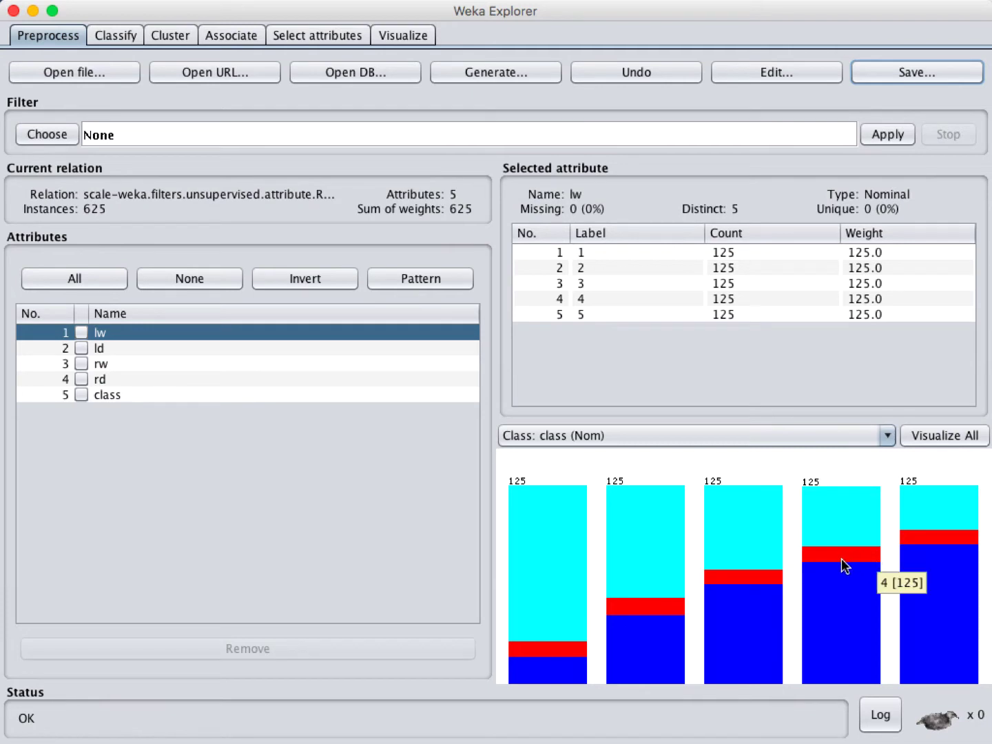
mouse_move(775, 487)
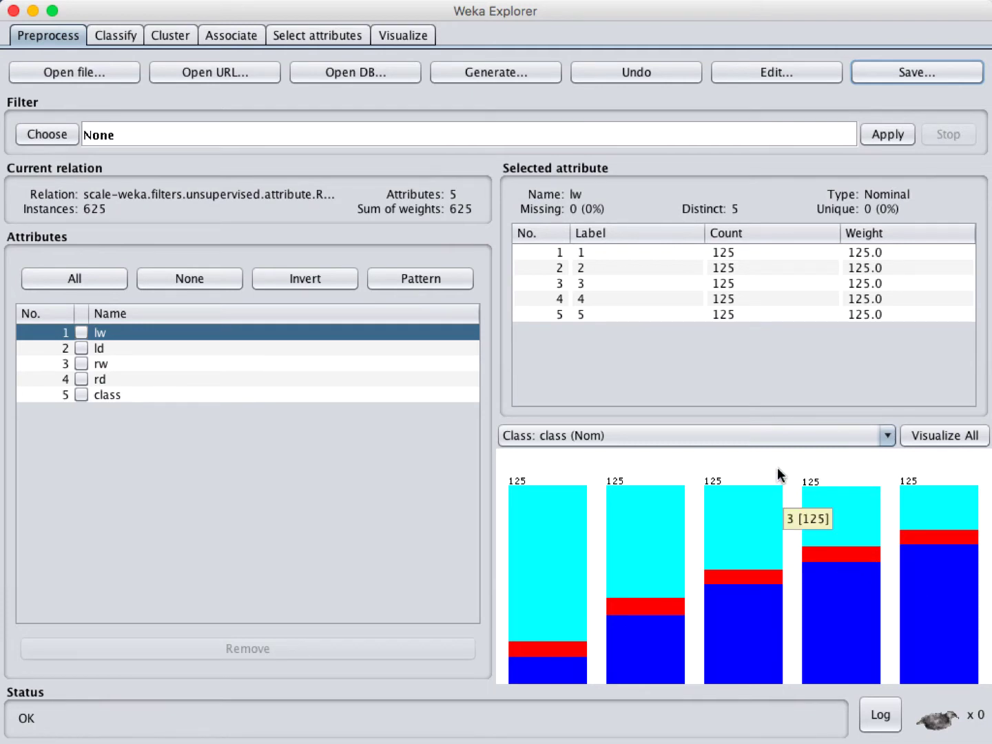
left_click(127, 35)
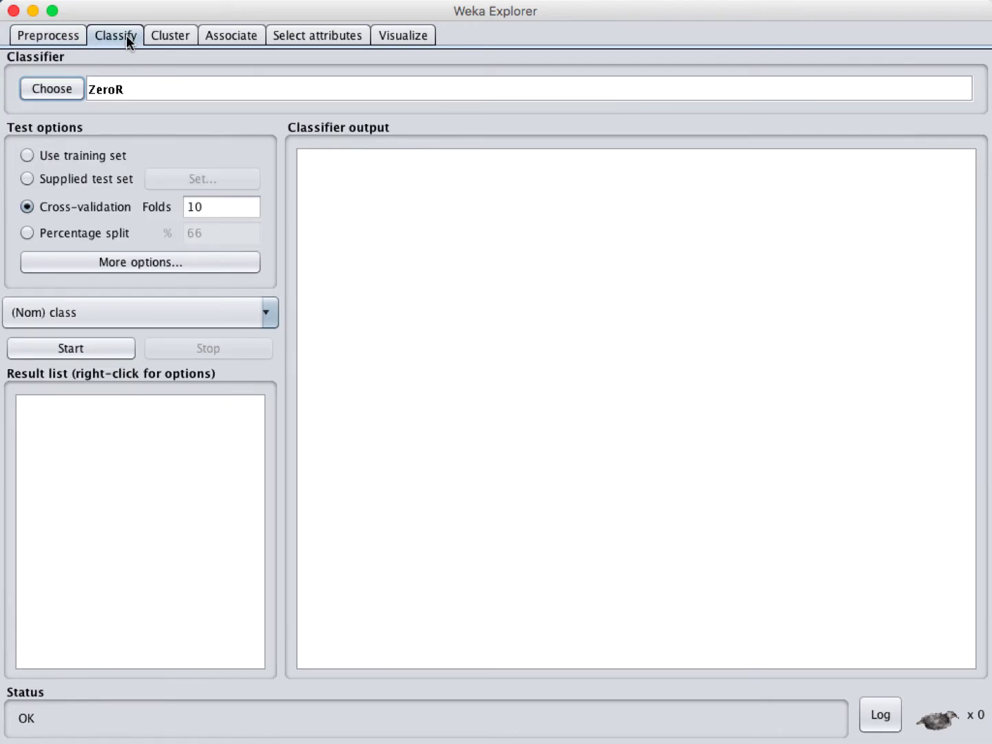
left_click(53, 93)
left_click(60, 131)
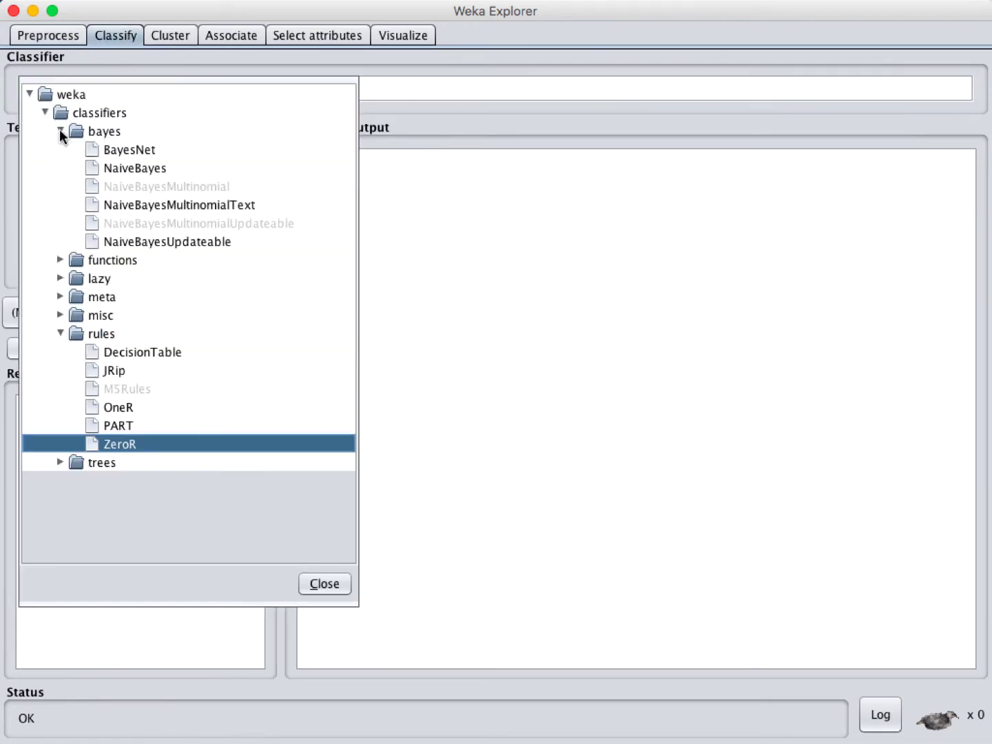
left_click(113, 166)
left_click(85, 351)
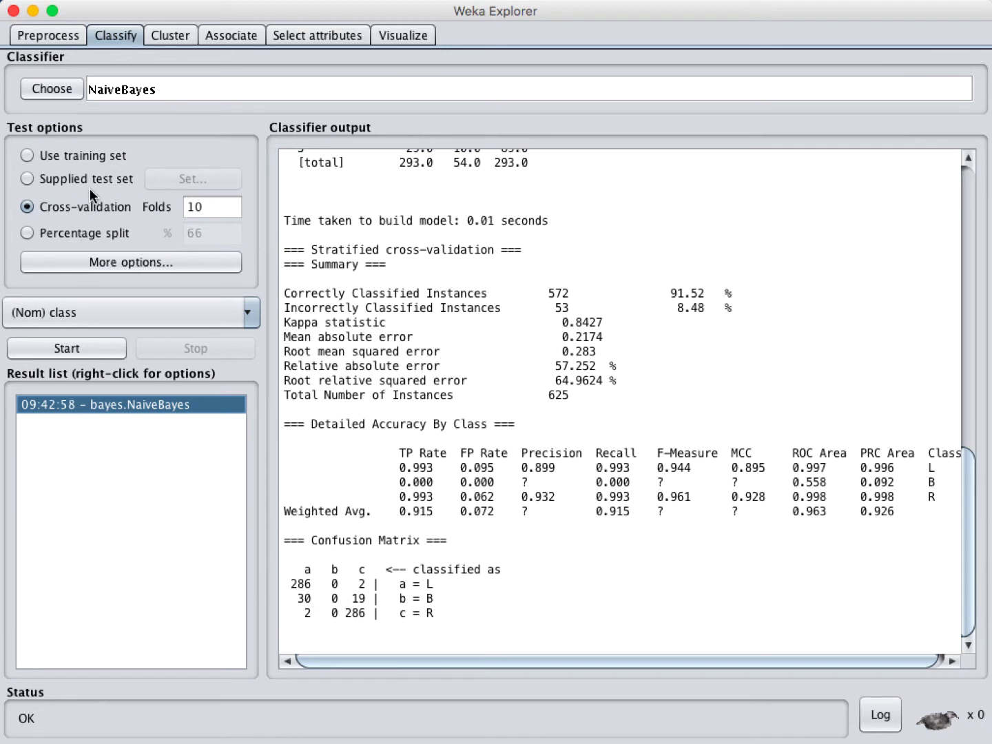
Choose meta > CostSensitiveClassifier, which starts with ZeroR as its base classifier.
left_click(53, 90)
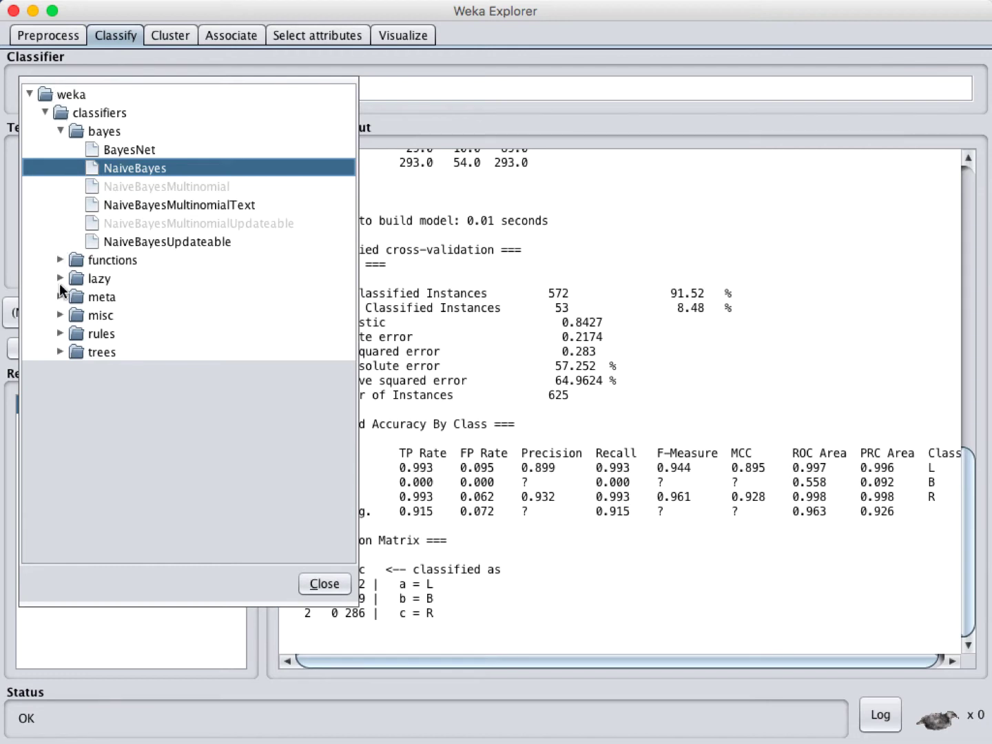
left_click(60, 297)
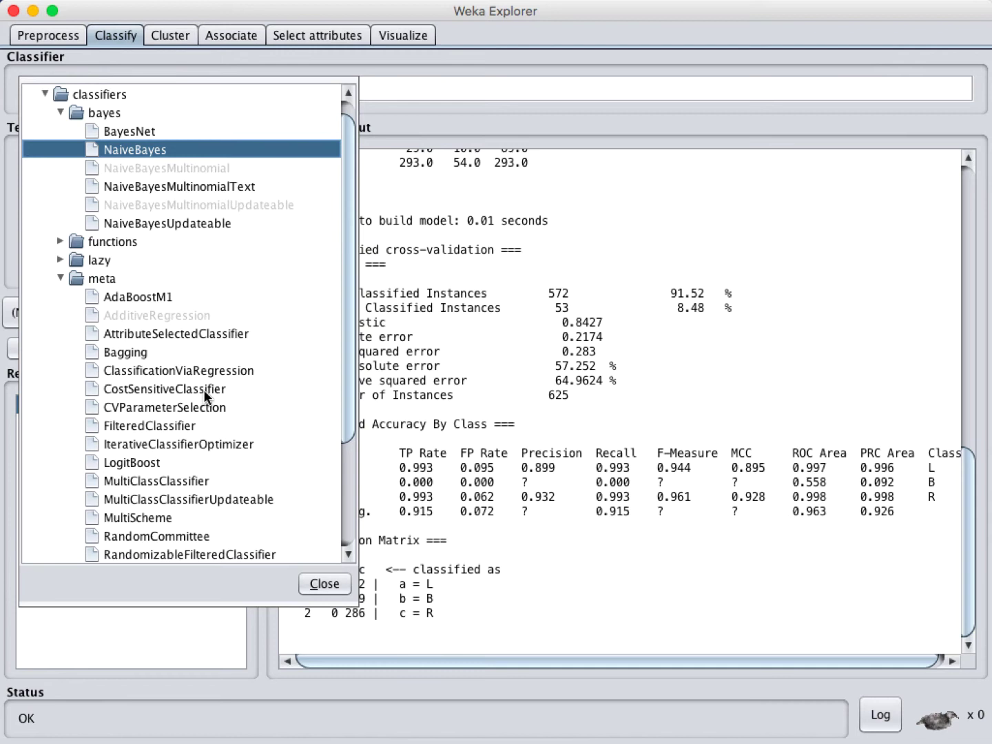
left_click(204, 390)
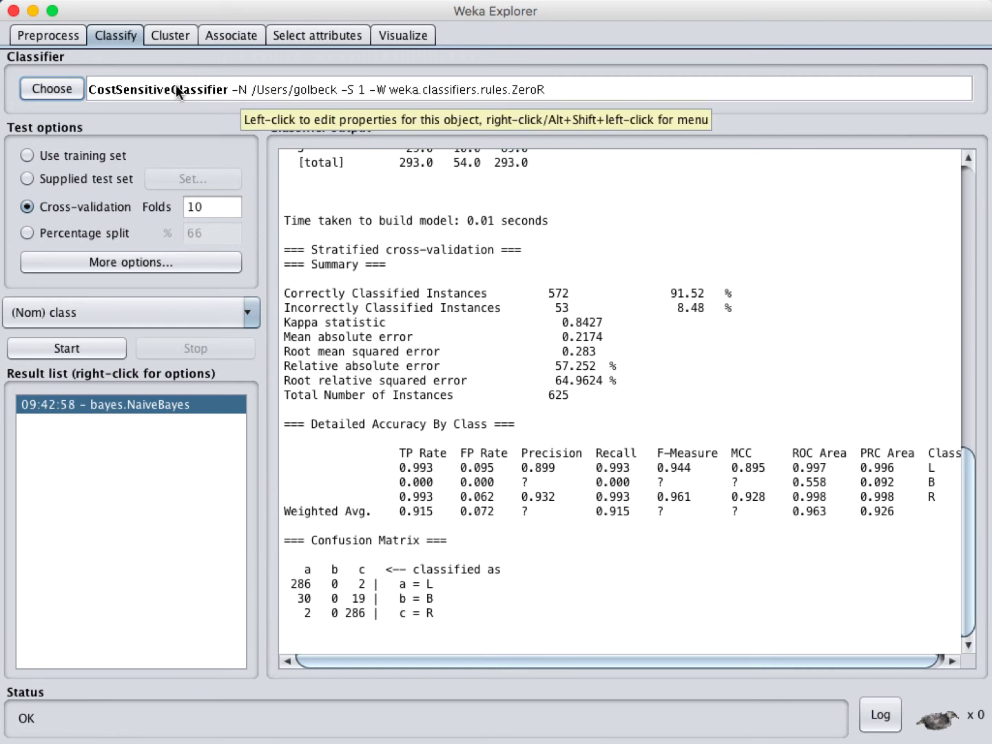
In the CostSensitiveClassifier settings, set the wrapped base classifier to bayes > NaiveBayes.
left_click(312, 89)
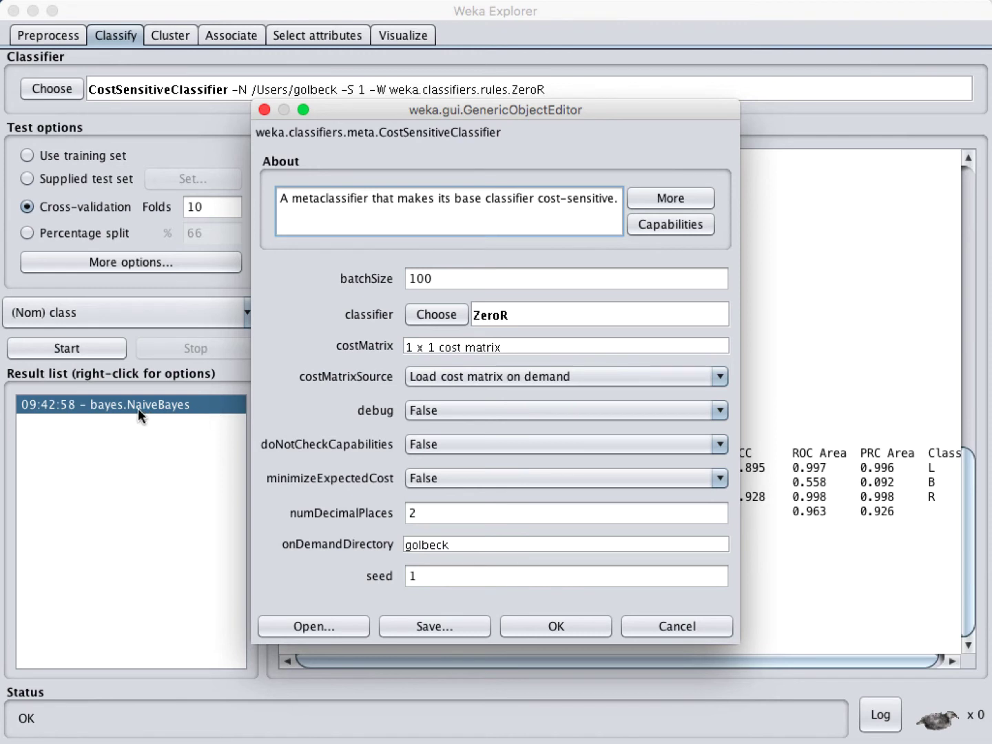
left_click(432, 315)
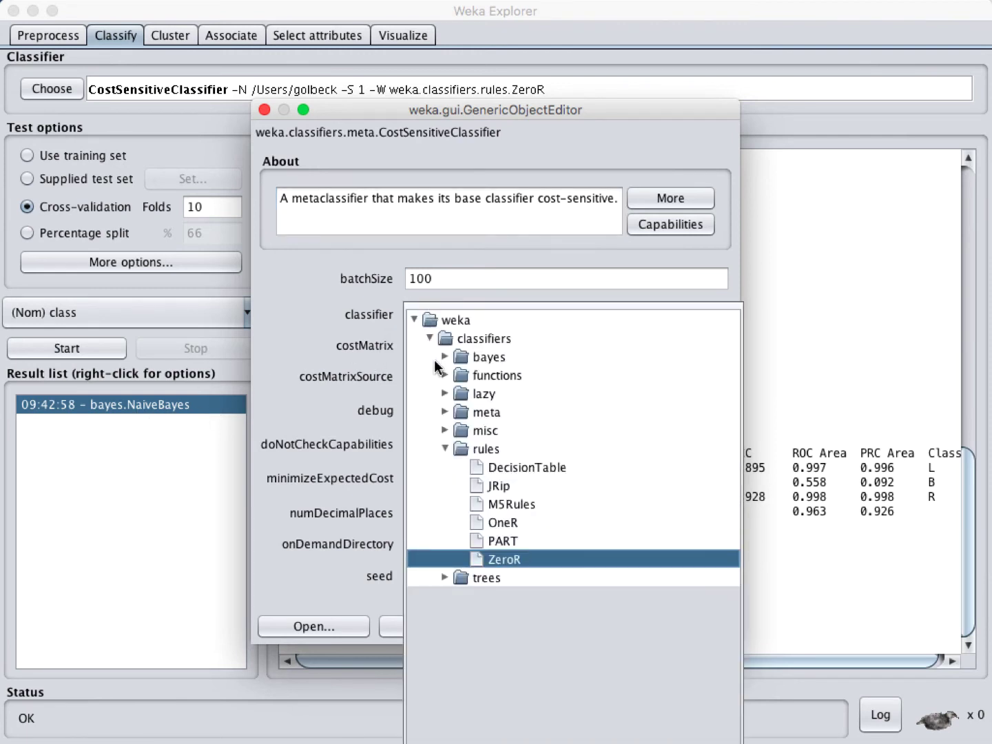
left_click(444, 356)
left_click(516, 394)
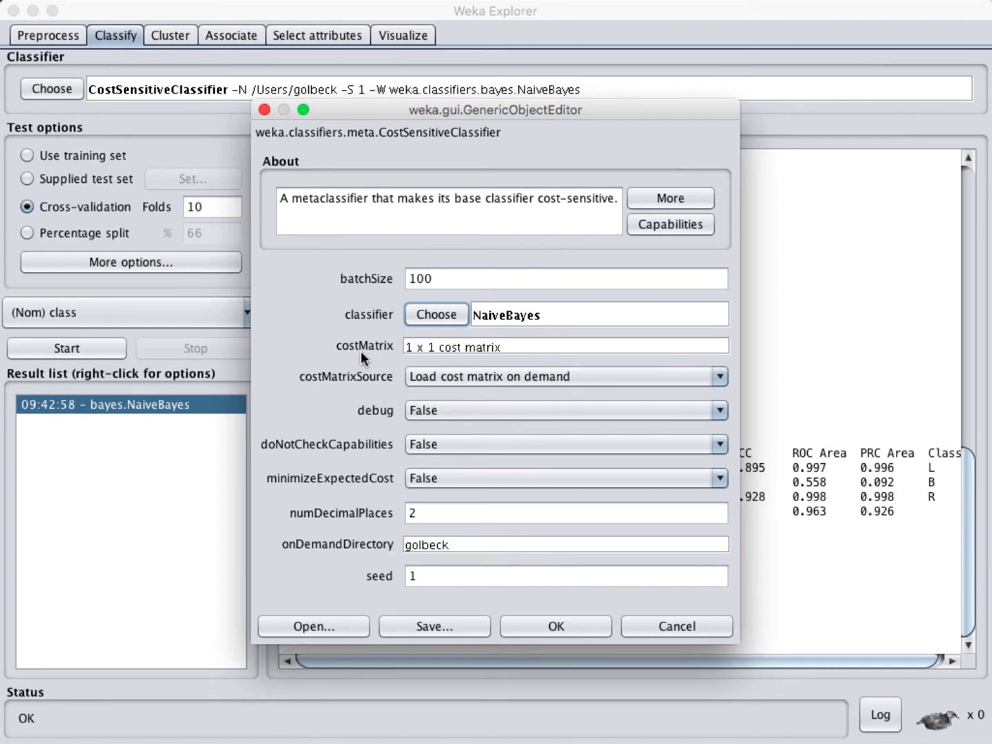
Resize the cost matrix to 3 classes, with zeros on the diagonal and 1.0 elsewhere.
left_click(442, 344)
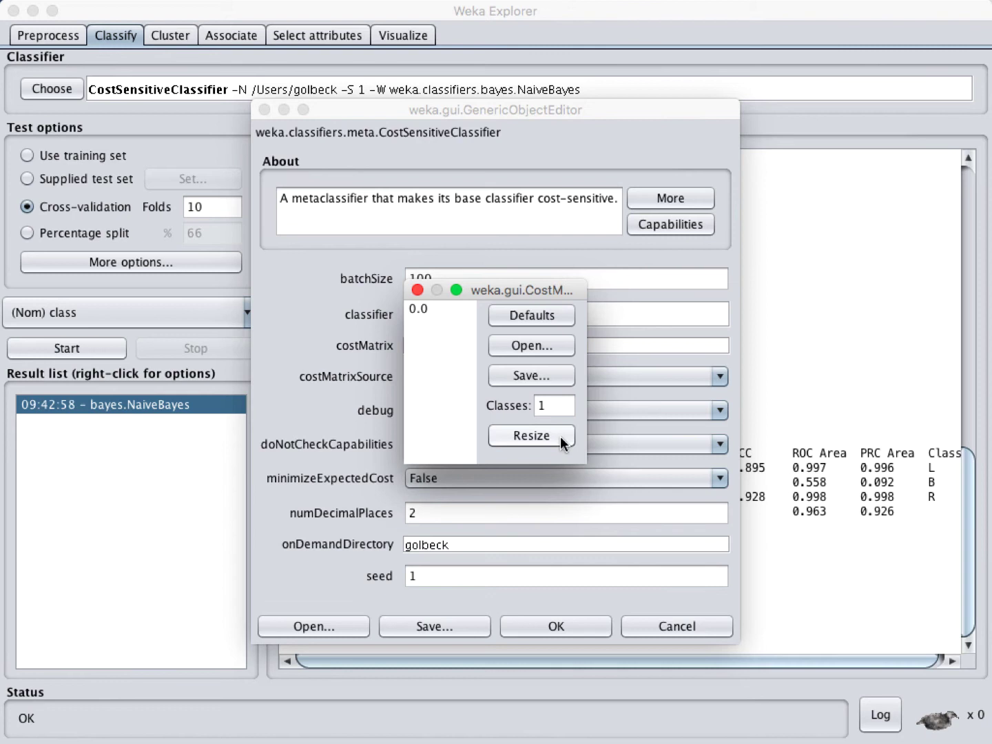
double_click(551, 402)
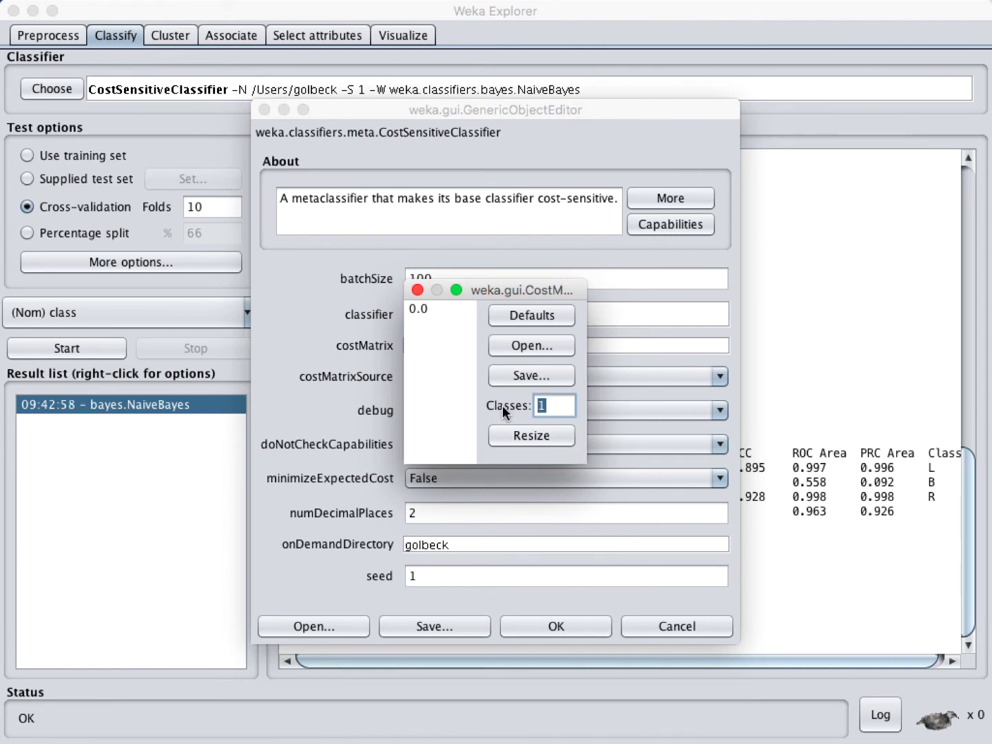
type("3")
left_click(536, 435)
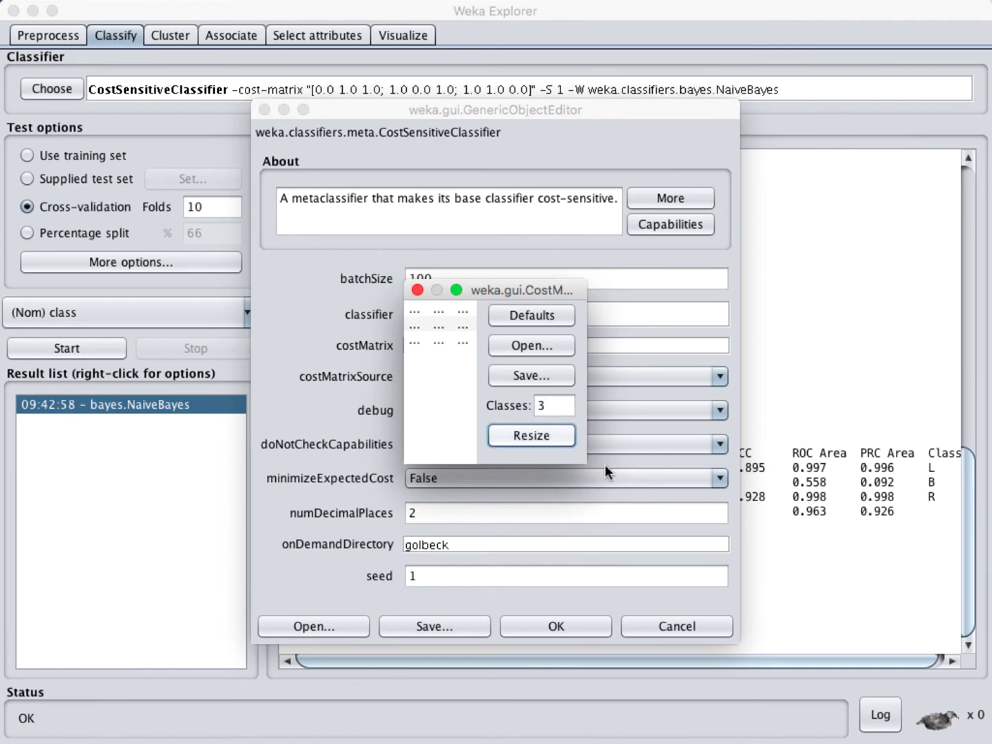
left_click_drag(572, 462, 732, 516)
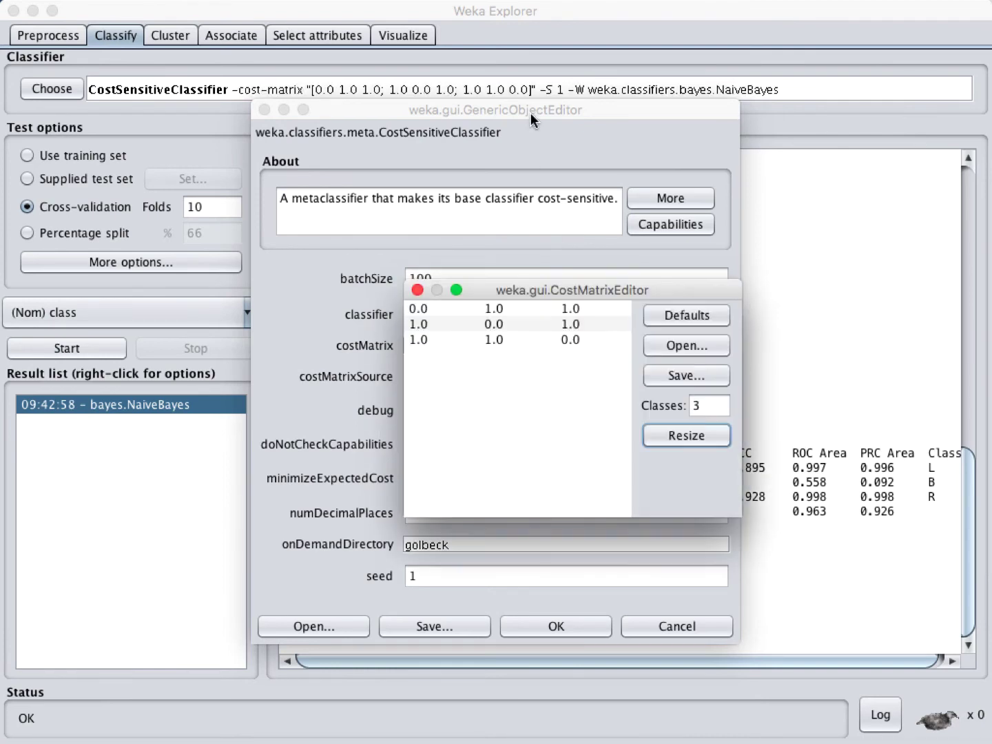
left_click_drag(531, 113, 279, 13)
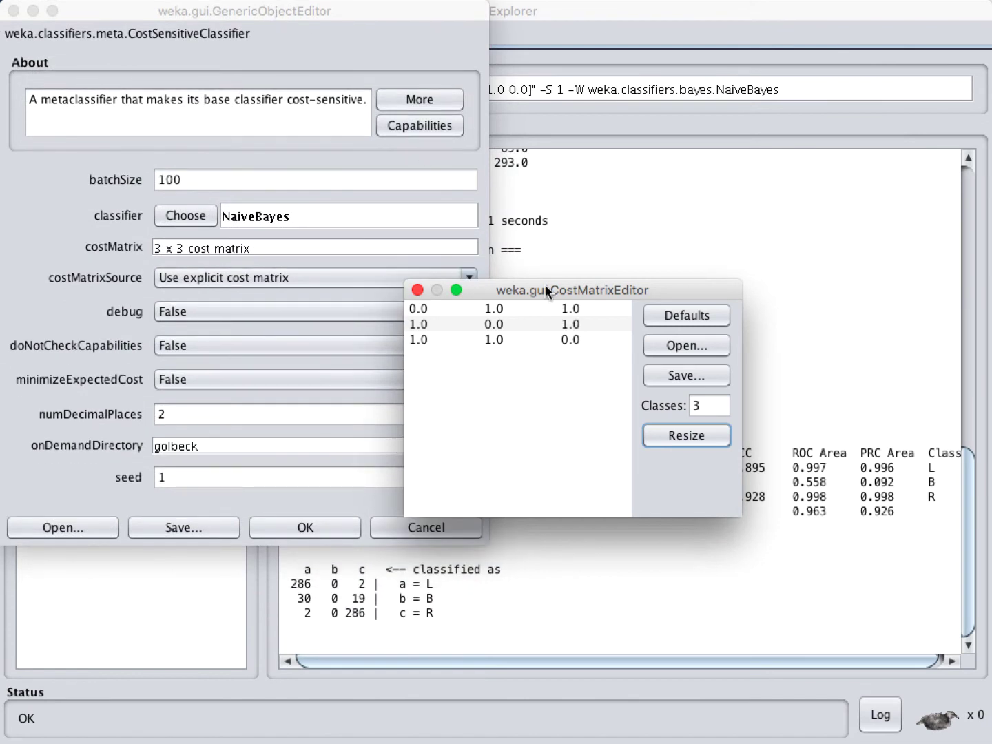
left_click_drag(547, 290, 671, 441)
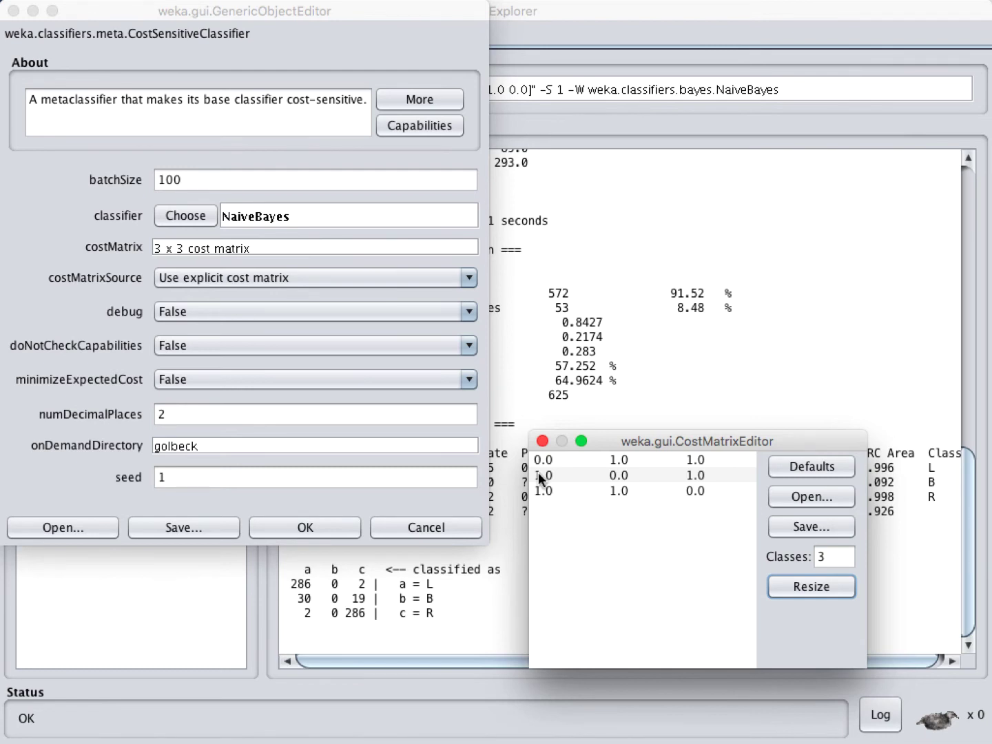
Set cost matrix row B to 10.0, 0.0, 10.0 so B as L or R costs 10.
double_click(537, 472)
type("0")
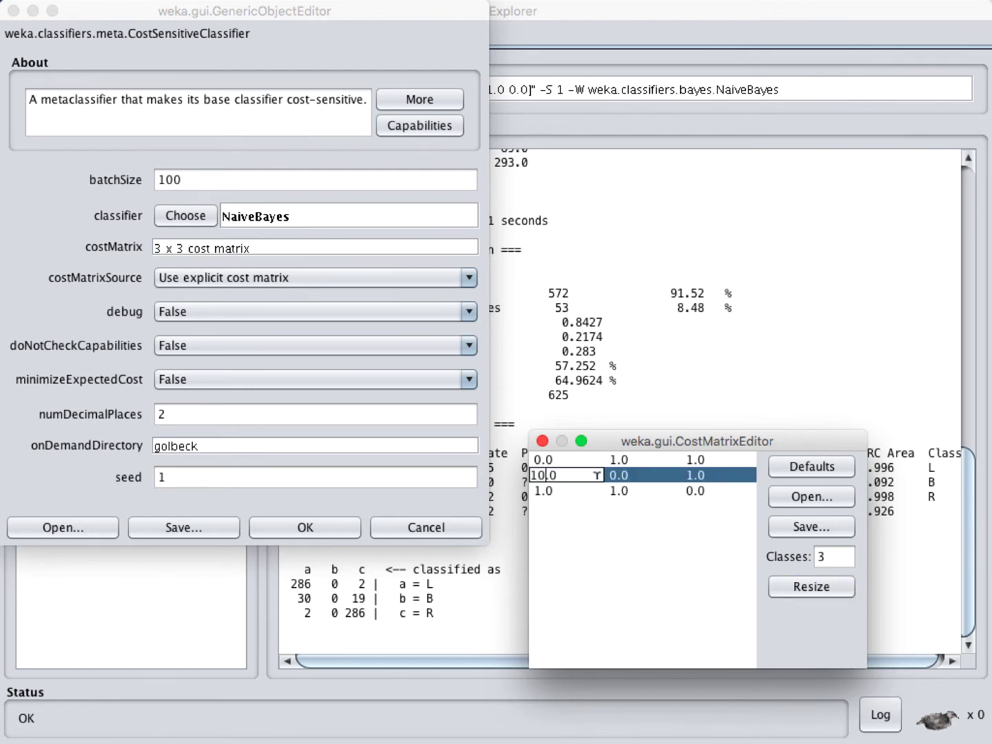
left_click(698, 475)
double_click(687, 474)
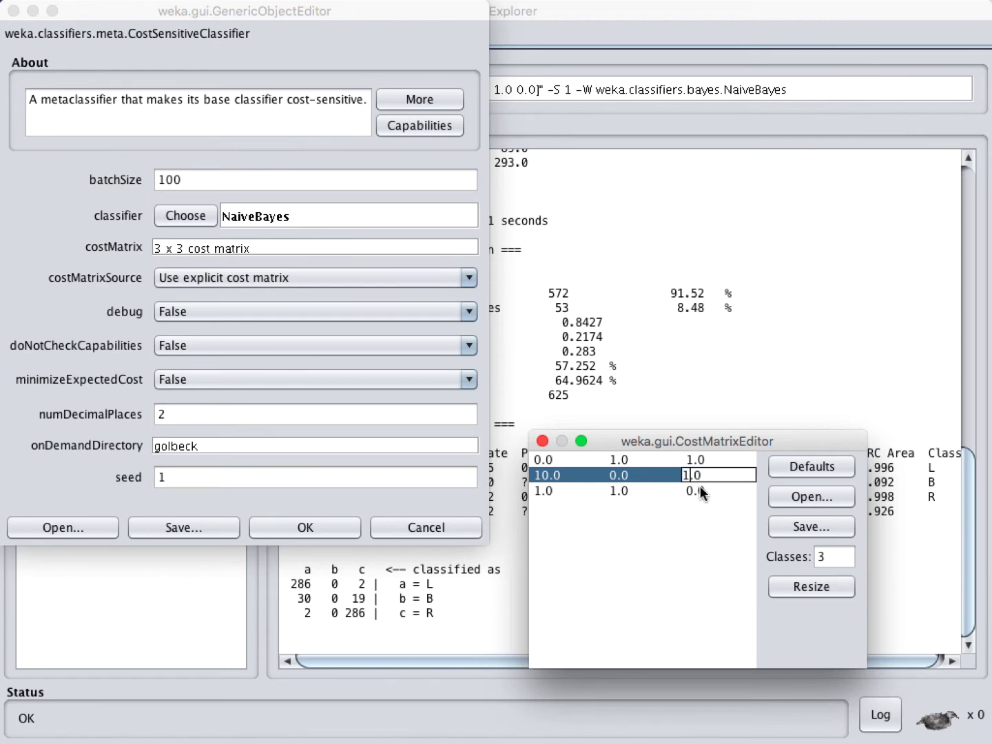
type("0")
key("Return")
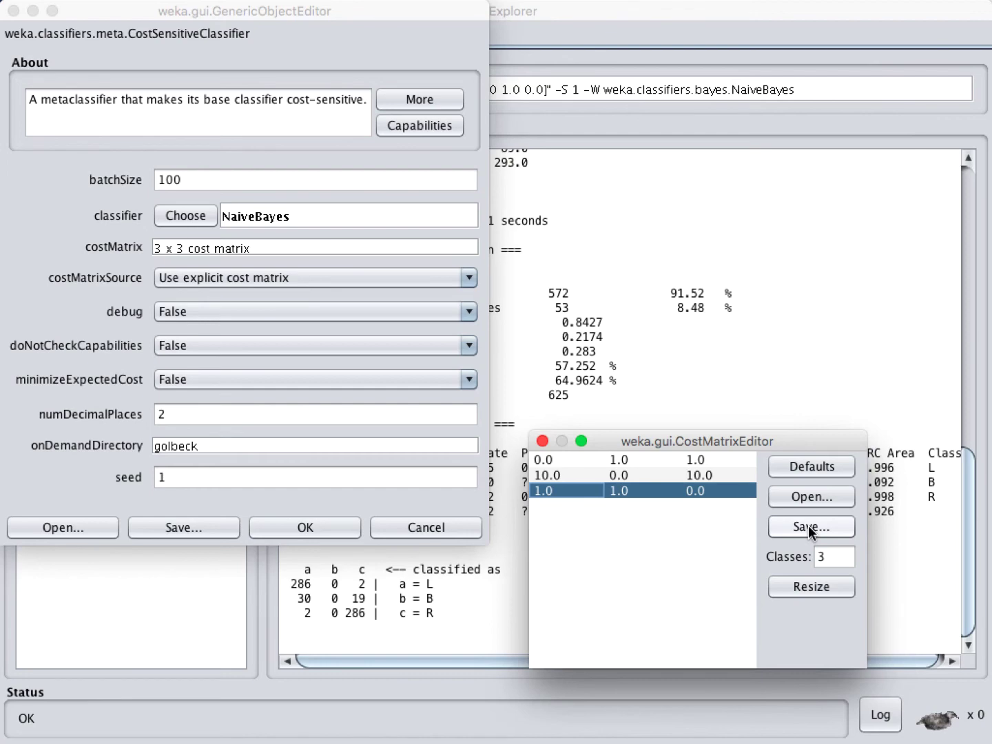
Close the cost matrix editor and apply the CostSensitiveClassifier settings with the edited matrix.
left_click(541, 441)
left_click_drag(276, 10, 567, 83)
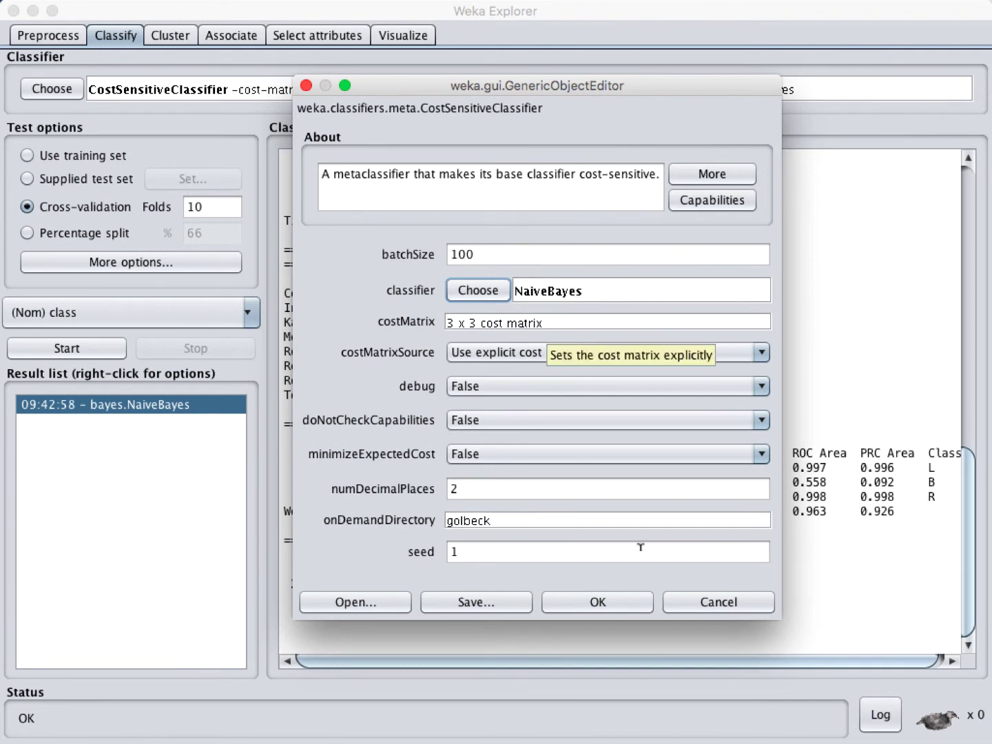
left_click(630, 610)
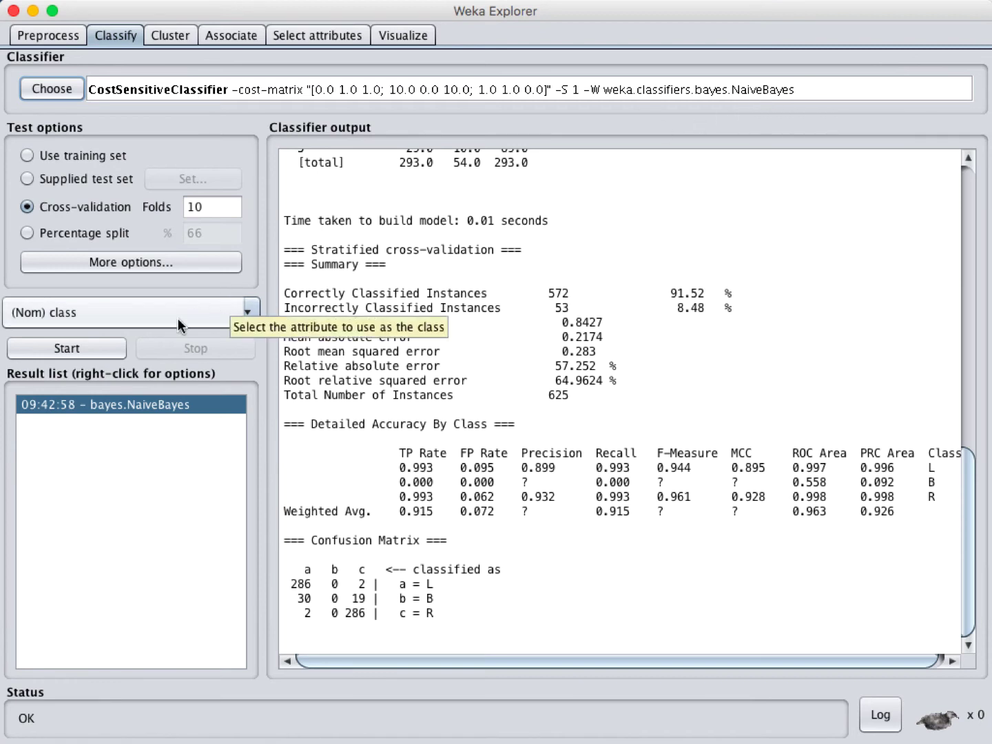
Run the cost-sensitive NaiveBayes: 270 of 625 correct (43.2%), 44 of 49 class B caught.
left_click(104, 350)
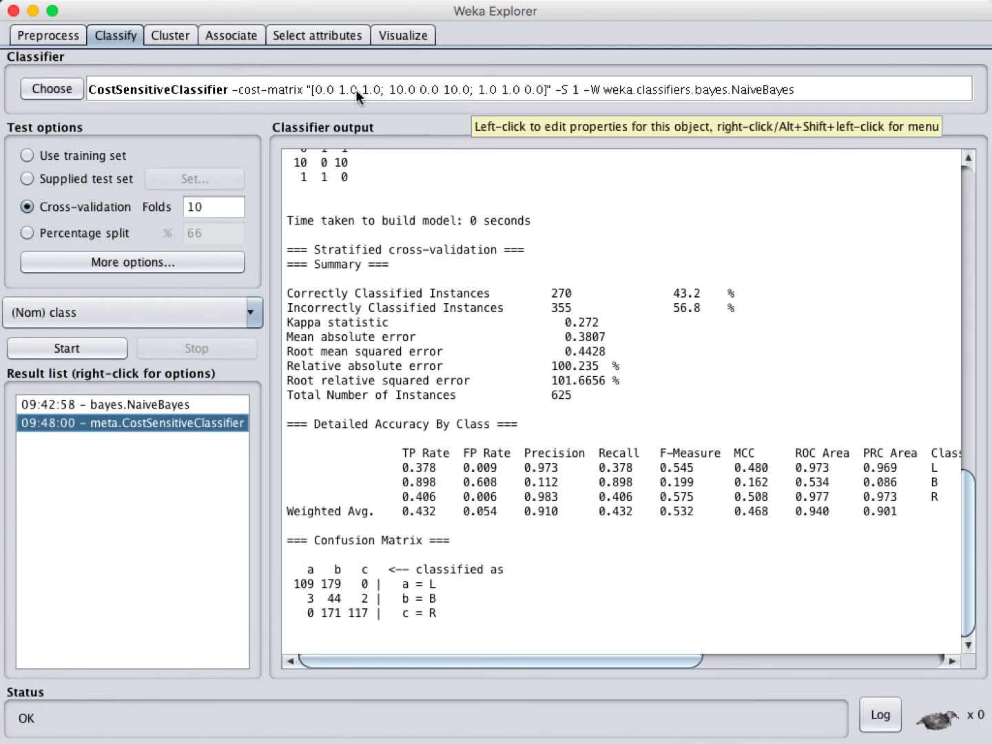
Reopen the cost matrix and change the B-as-L cost from 10.0 to 5.
left_click(155, 89)
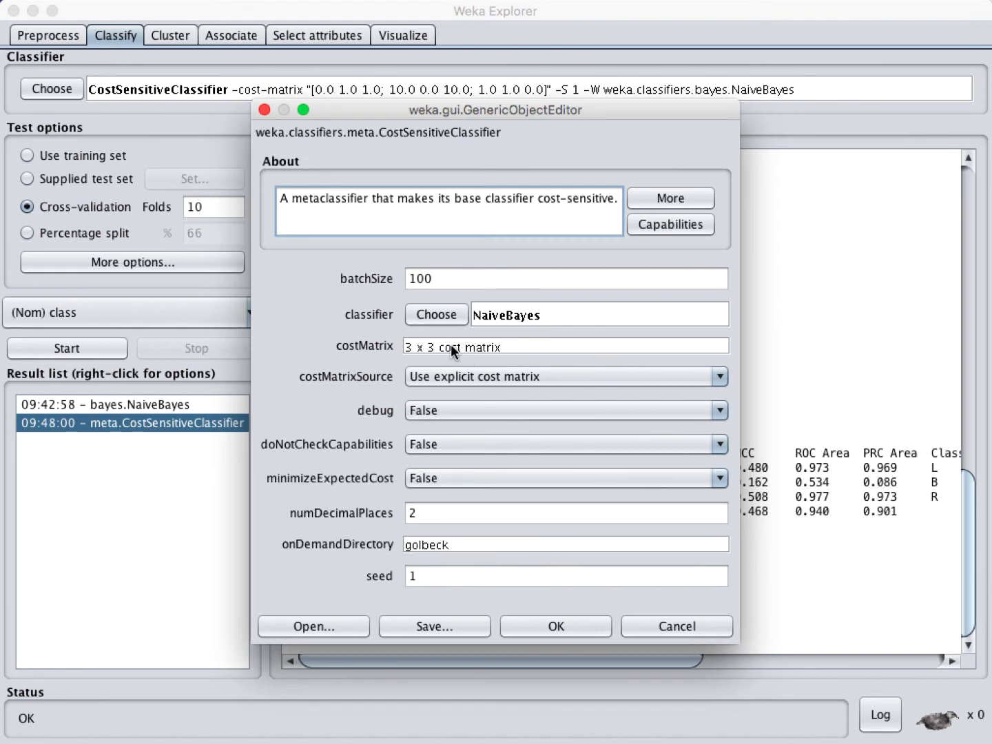
left_click(450, 344)
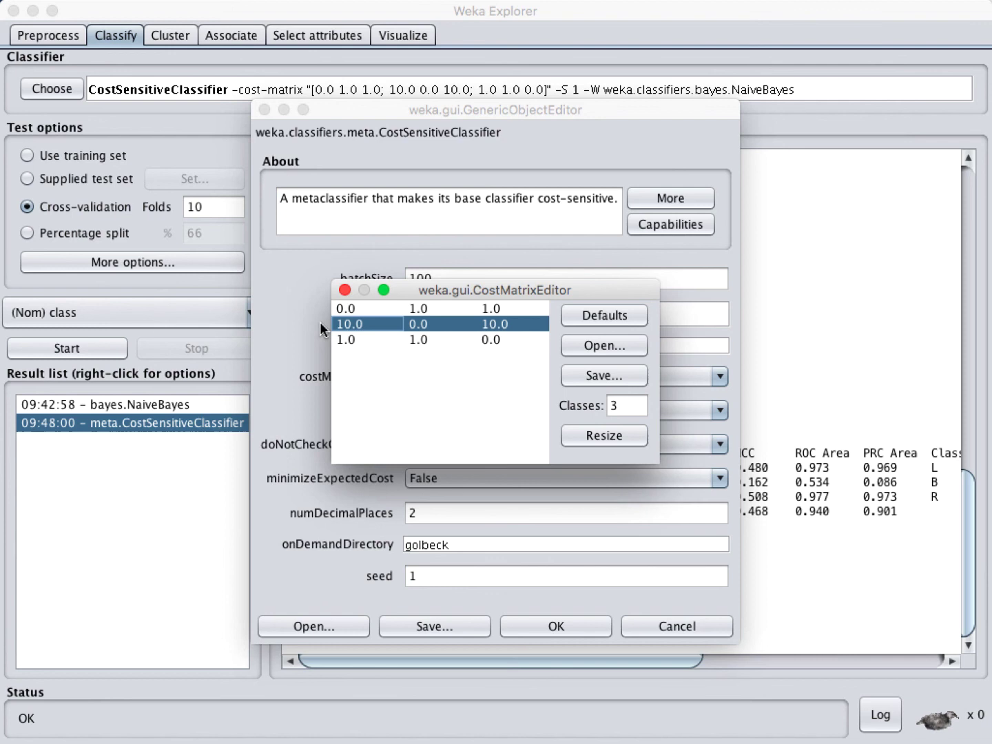
double_click(363, 323)
key("super+a")
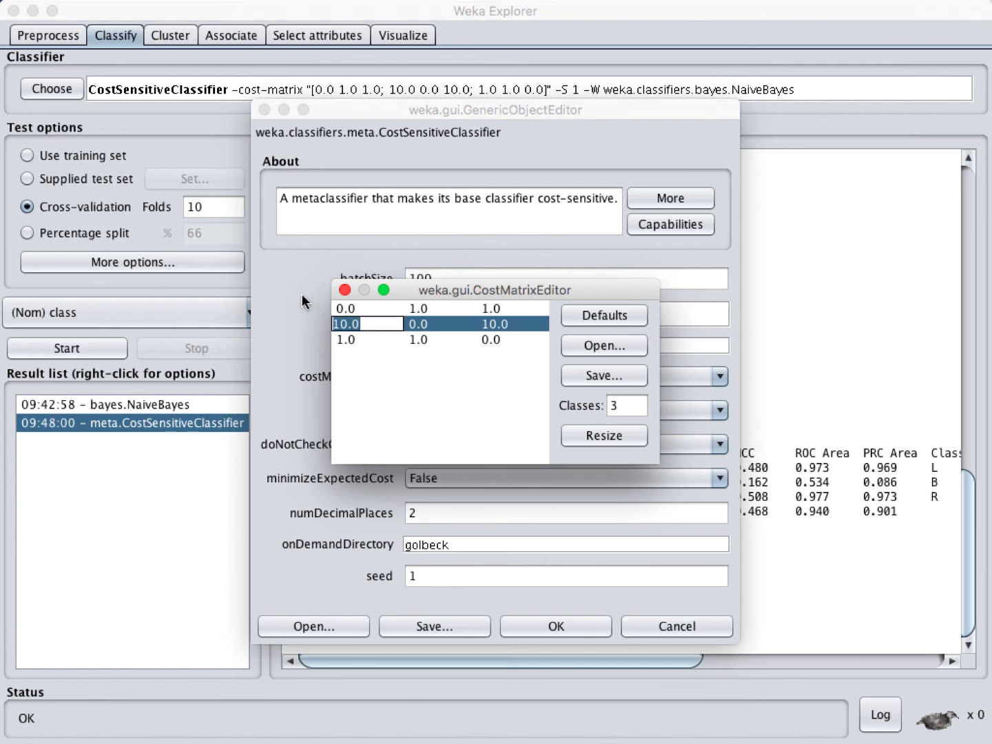
key("BackSpace")
type("5")
key("Return")
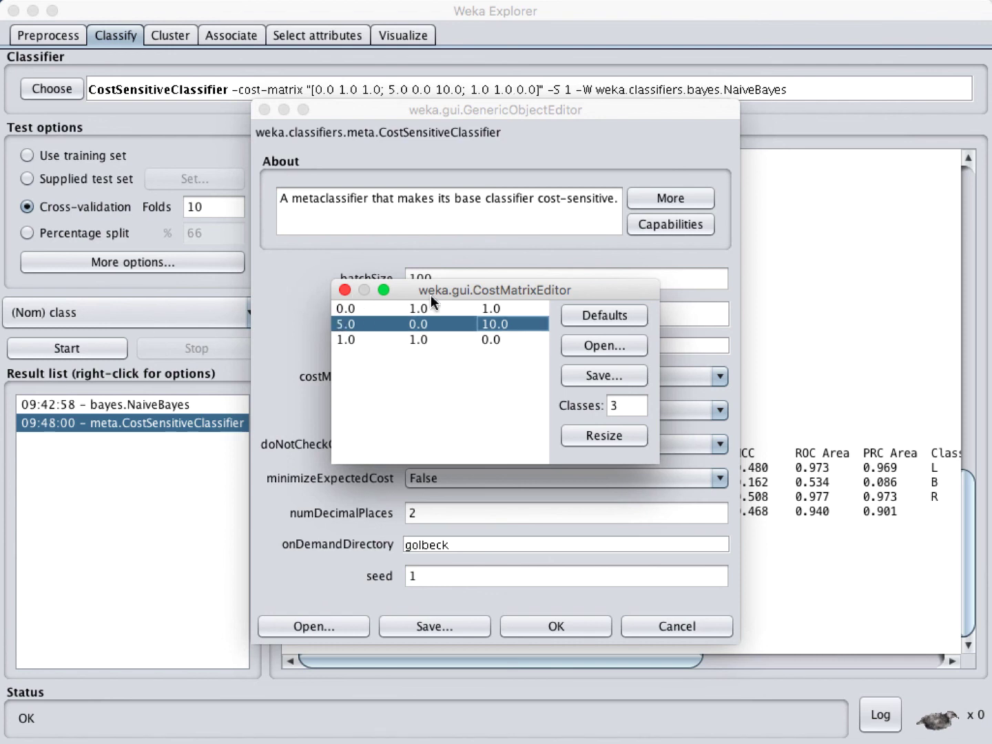
Change the B-as-R cost from 10.0 to 5 and apply the updated classifier settings.
double_click(514, 324)
left_click_drag(514, 324, 460, 317)
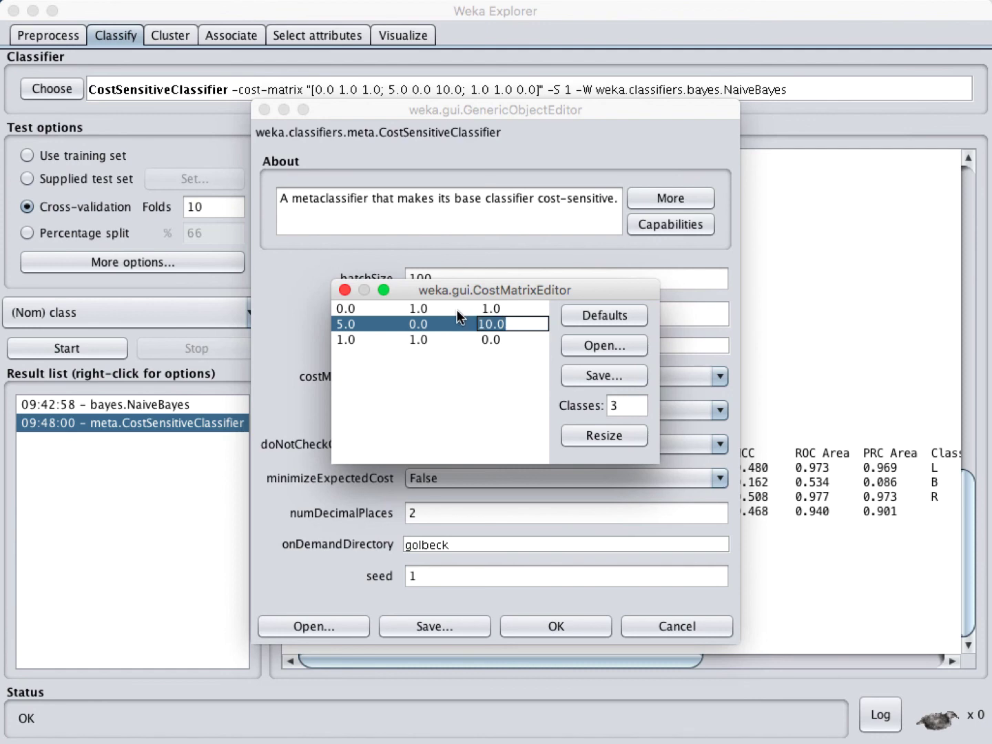
type("5")
key("Return")
left_click(344, 289)
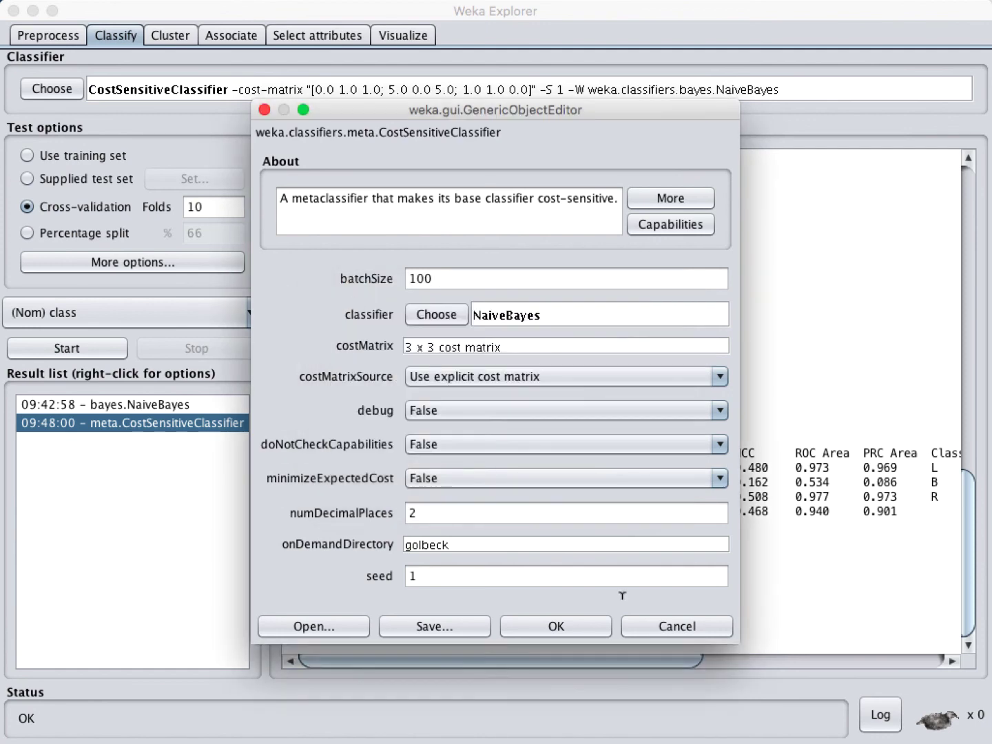
left_click(565, 626)
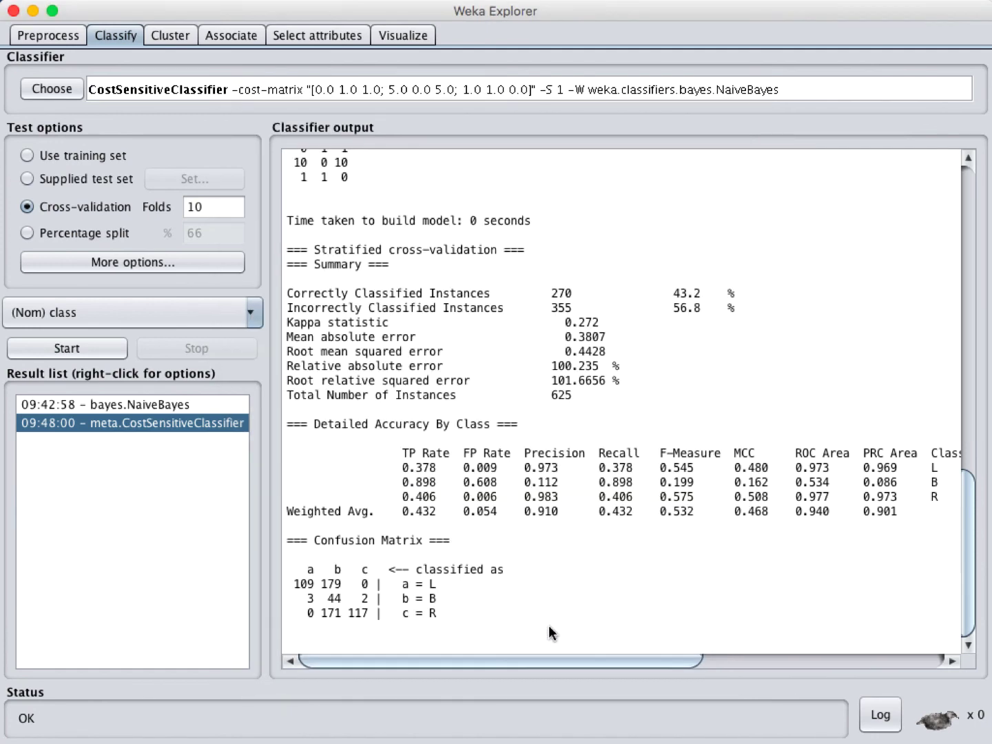
Run with B penalties of 5 (488 of 625, 78.08%) and review all three result entries.
left_click(75, 352)
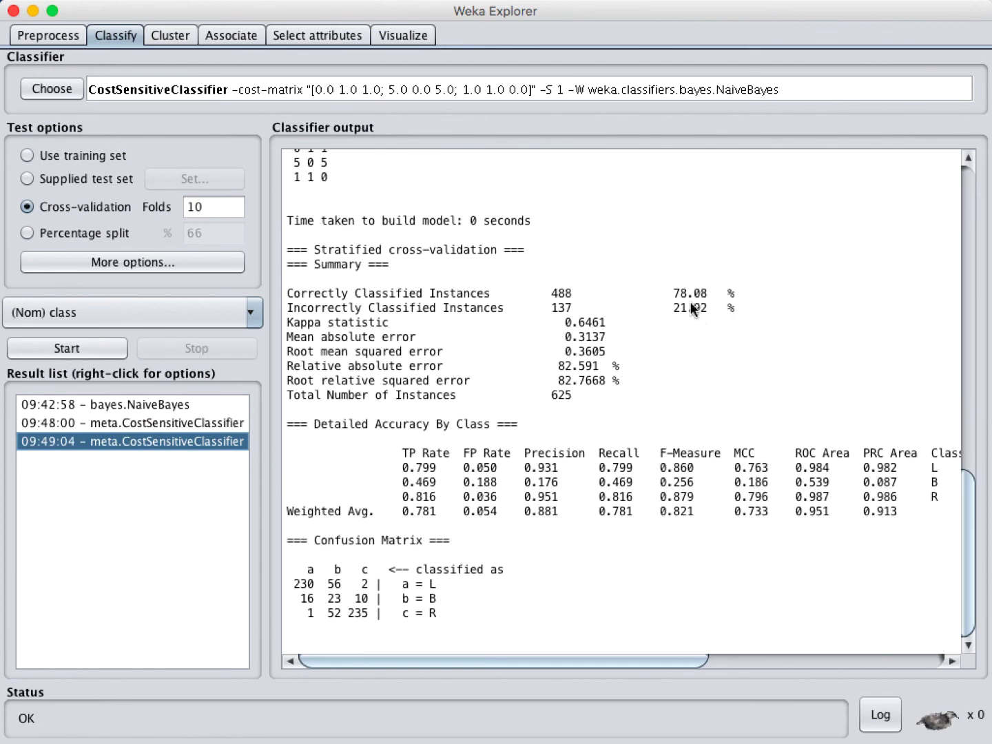
left_click(220, 405)
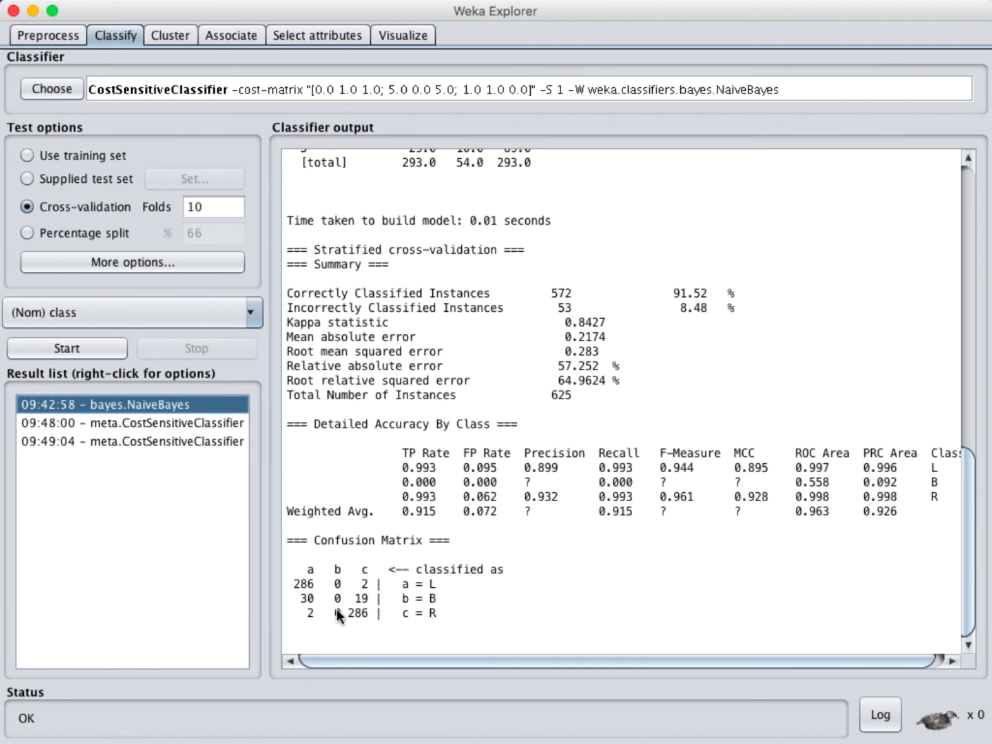
left_click(218, 421)
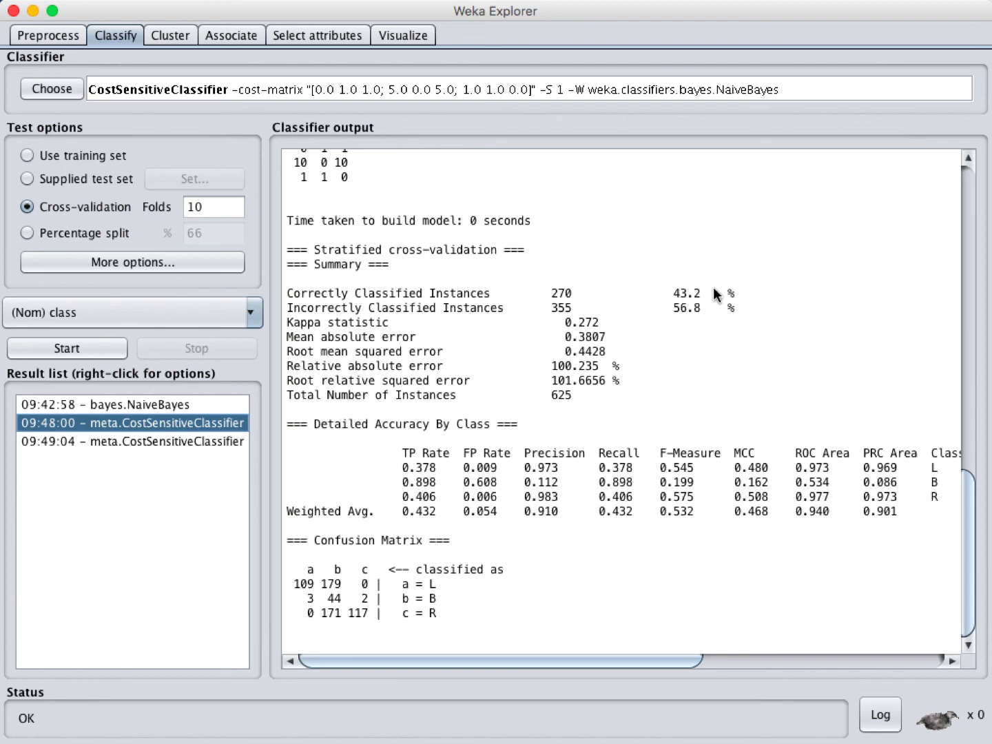
left_click(174, 443)
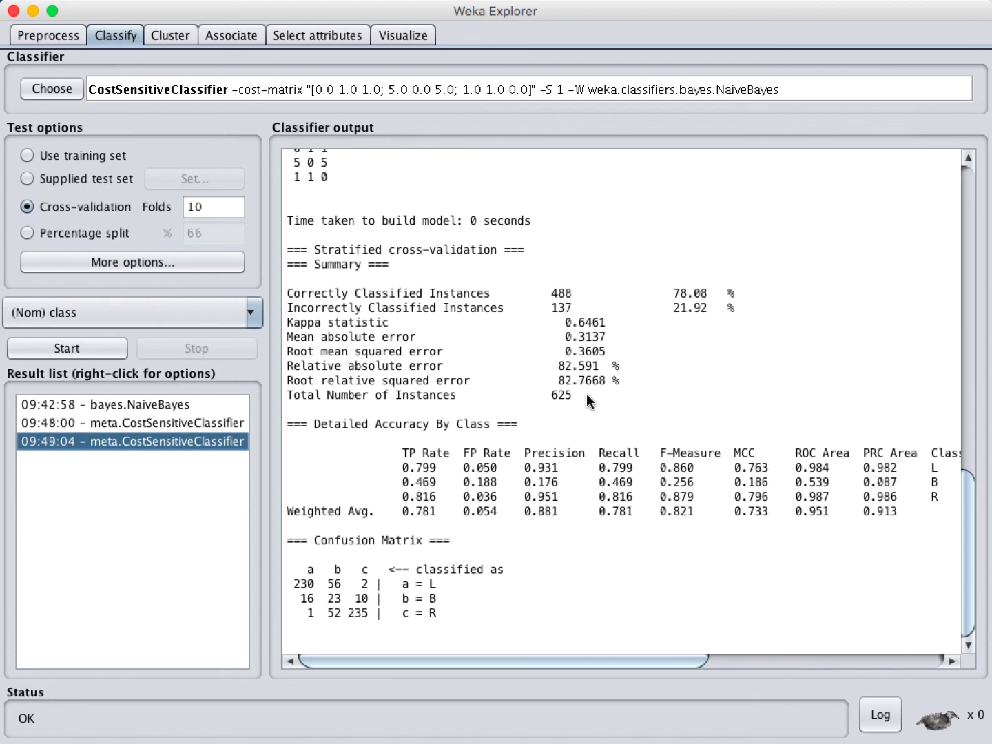